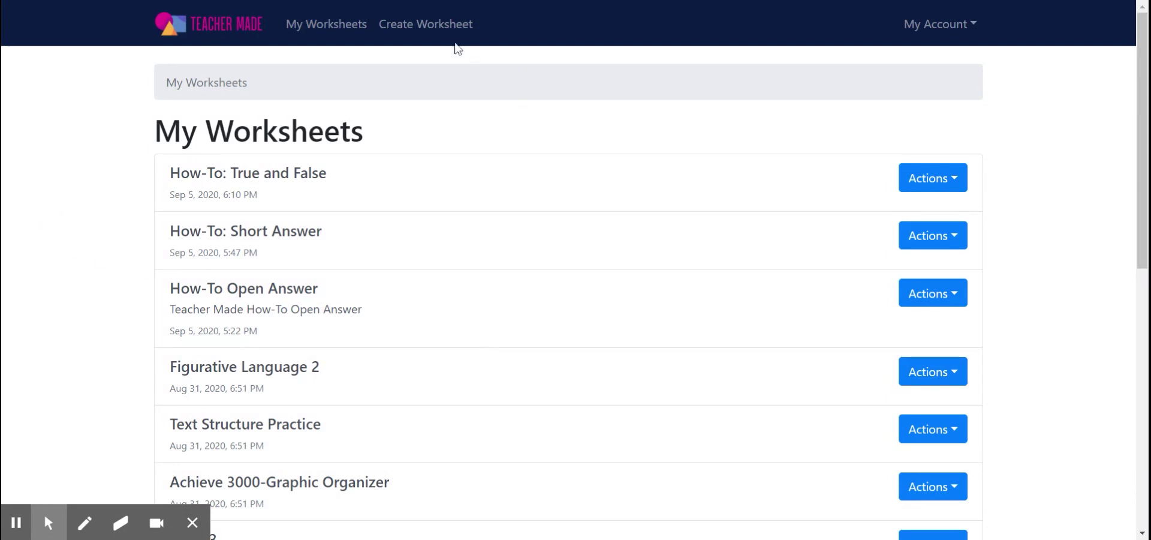
Open the Create Worksheet form, prefilled with the description about applying the worksheet creator's tools.
click(423, 27)
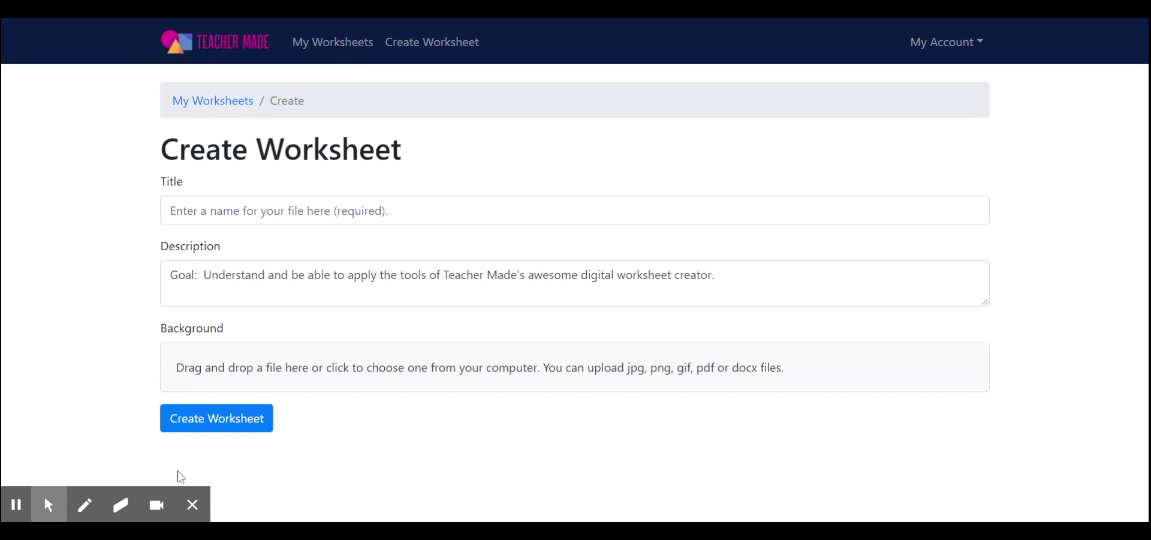
click(193, 504)
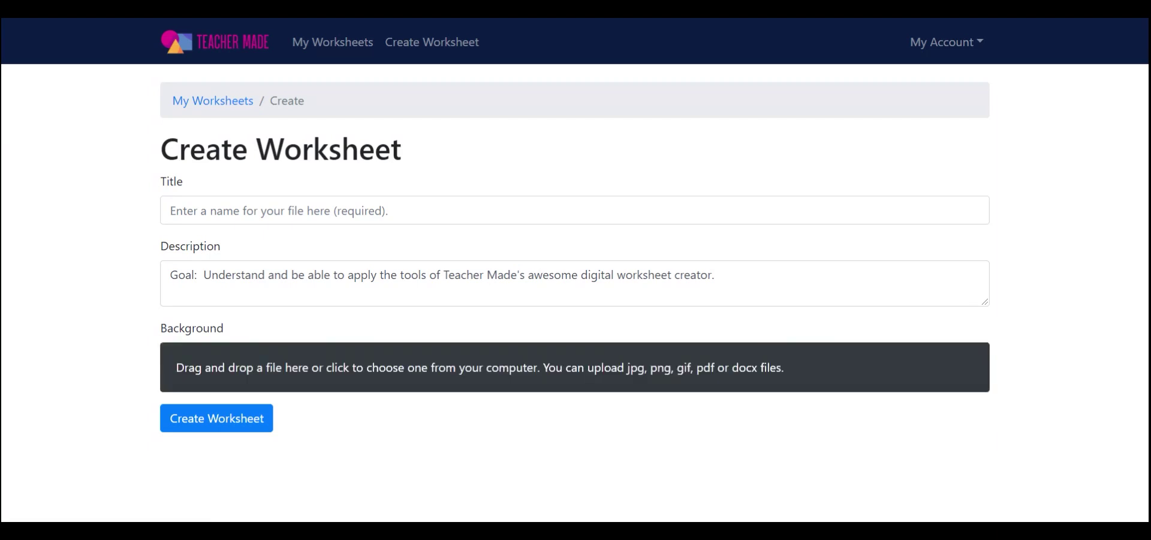
Upload the worksheet PDF as the background, keeping both of its pages selected.
drag(574, 367, 574, 367)
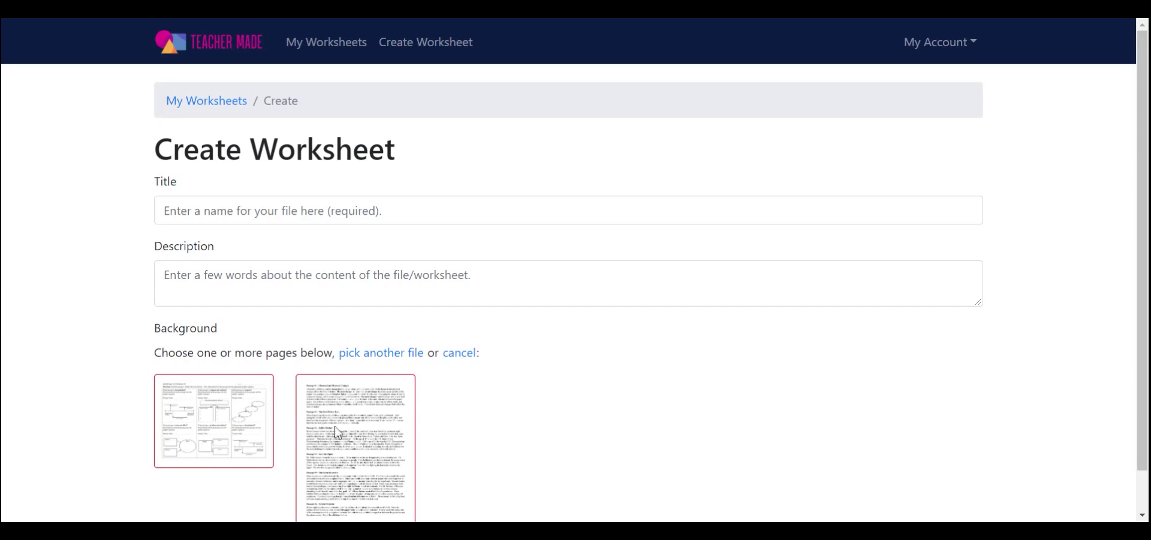
click(349, 421)
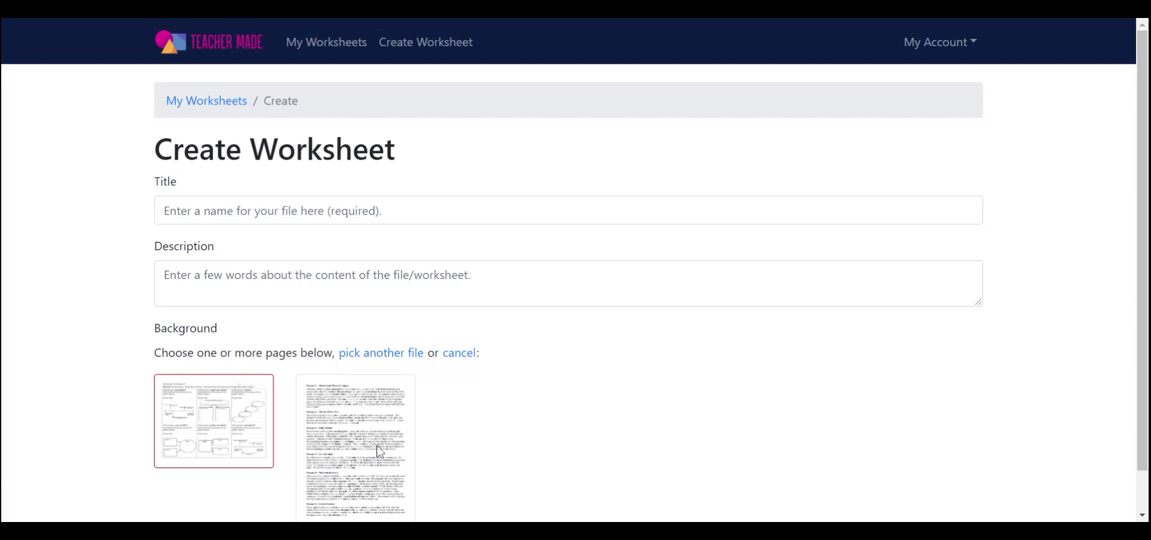
click(354, 425)
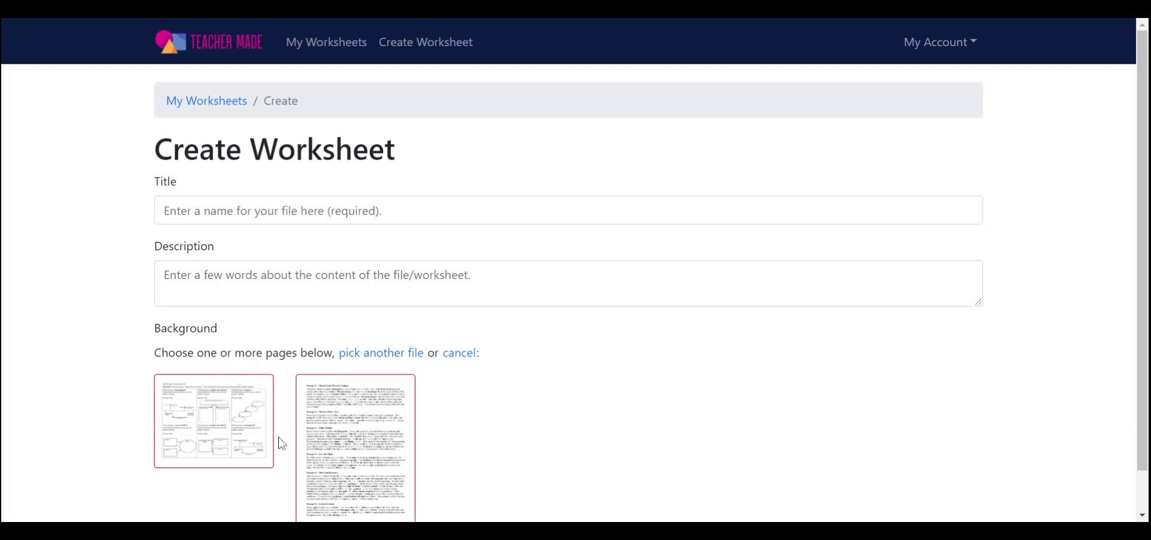
scroll(200, 442, down, 1)
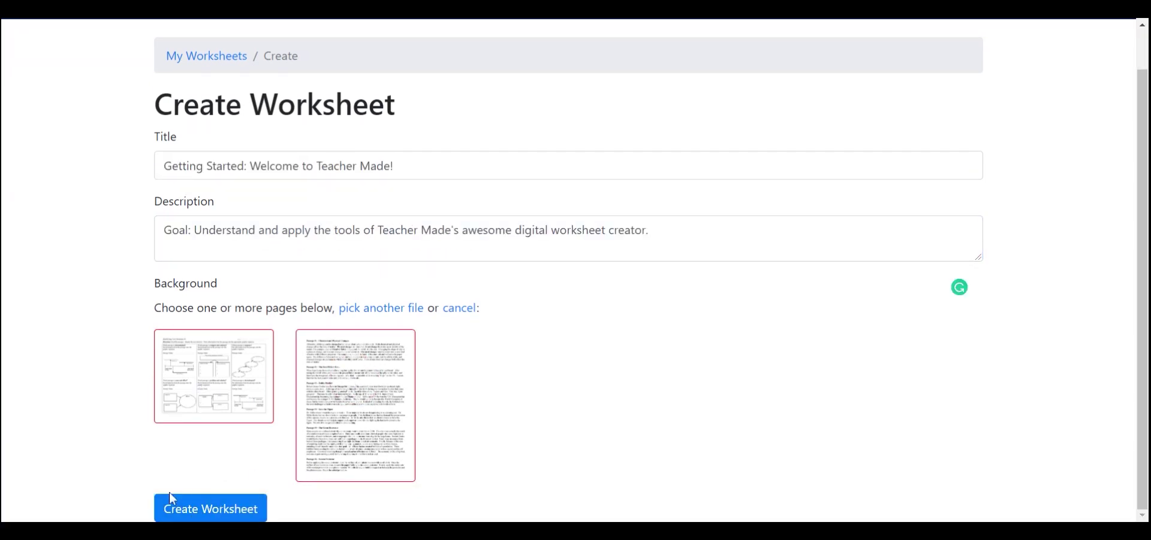
Create the worksheet from the two selected PDF pages.
click(208, 515)
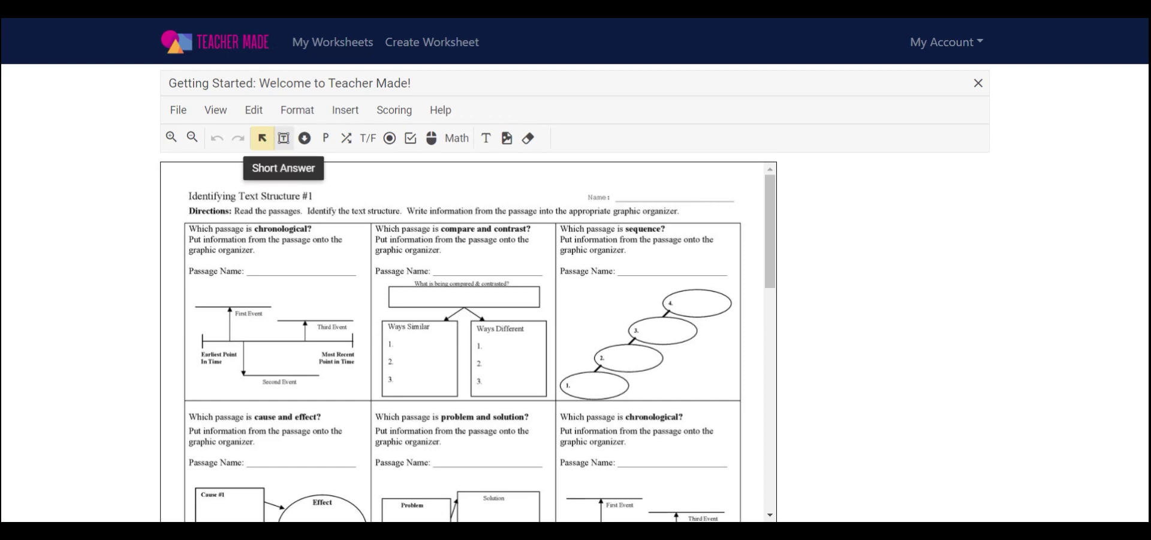
Place short-answer boxes on the Passage Name, timeline Second Event and compare-and-contrast Ways lines.
click(284, 138)
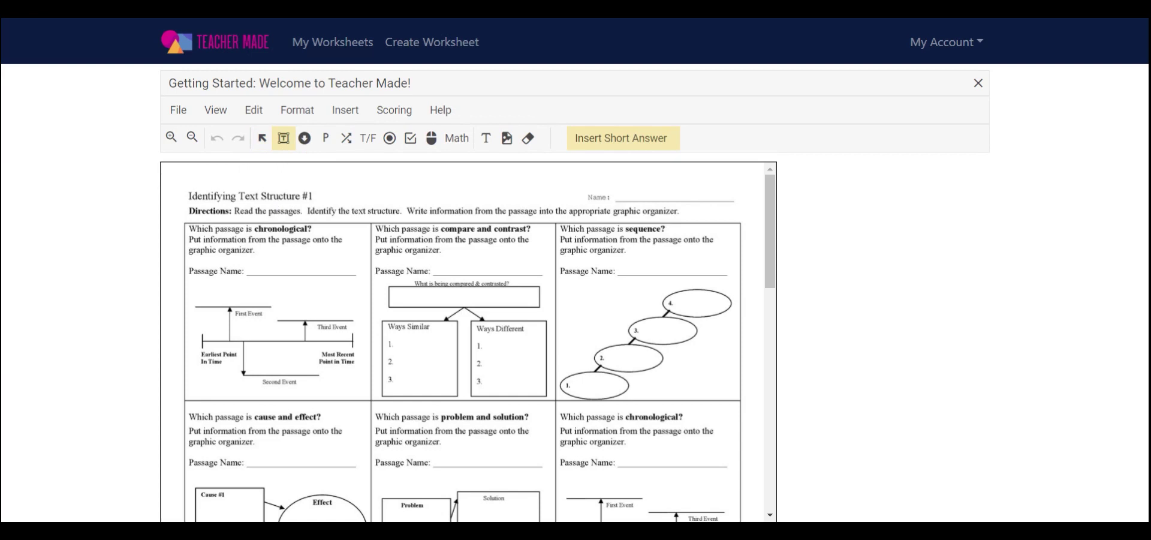
drag(246, 261, 297, 256)
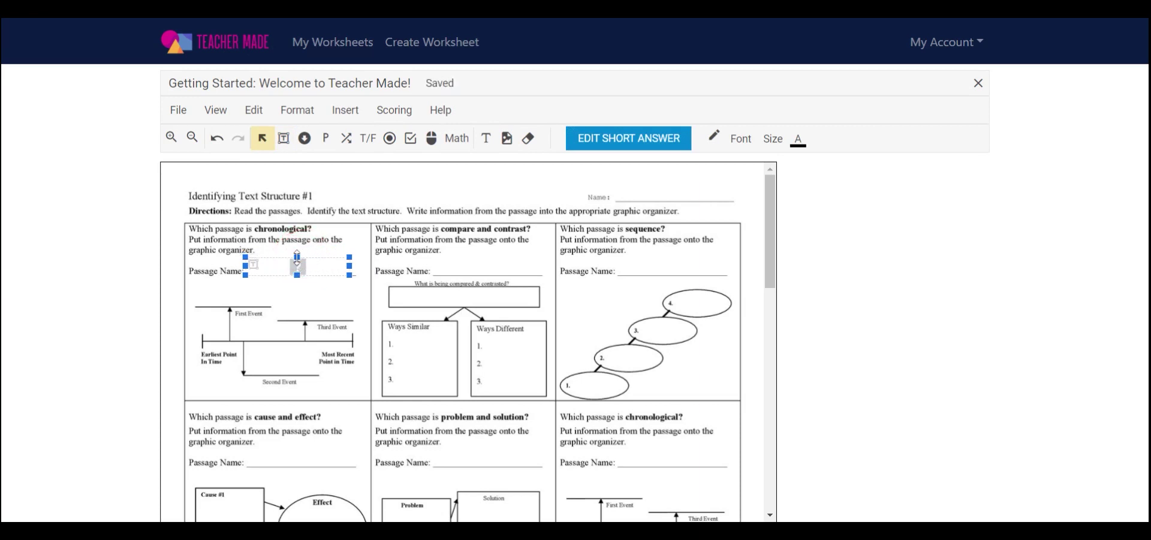
key(ctrl+v)
key(ctrl+v)
key(ctrl+v)
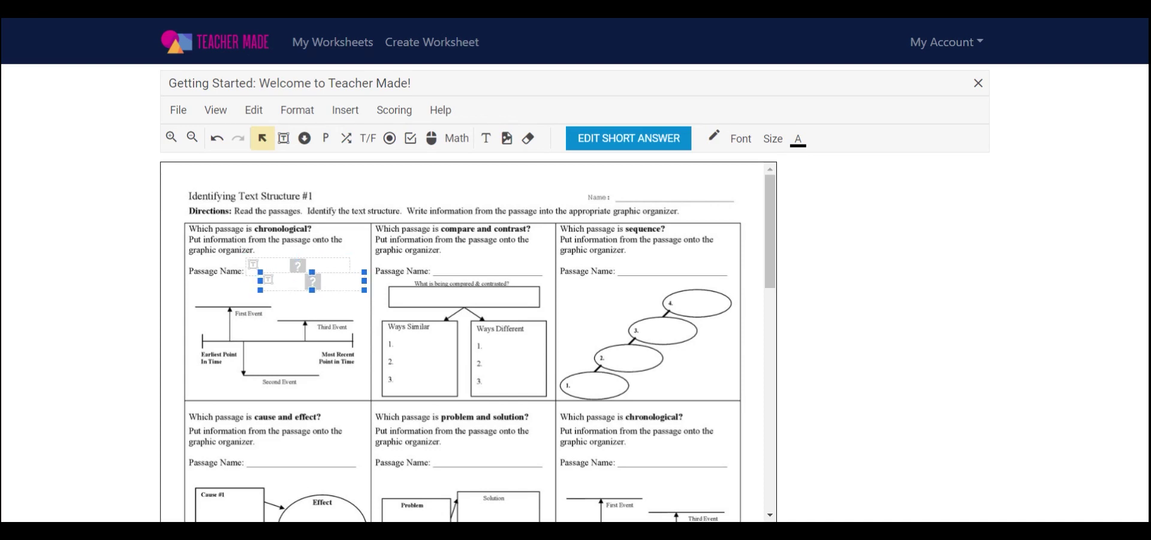
key(ctrl+v)
key(ctrl+v)
key(ctrl+v)
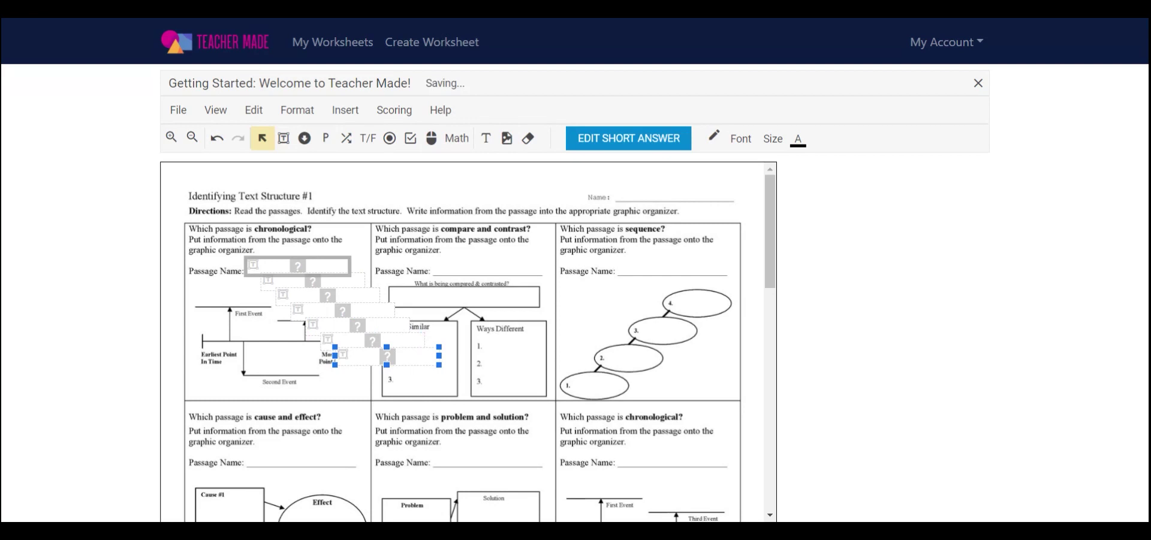
drag(370, 360, 462, 271)
drag(332, 343, 630, 269)
drag(334, 334, 275, 456)
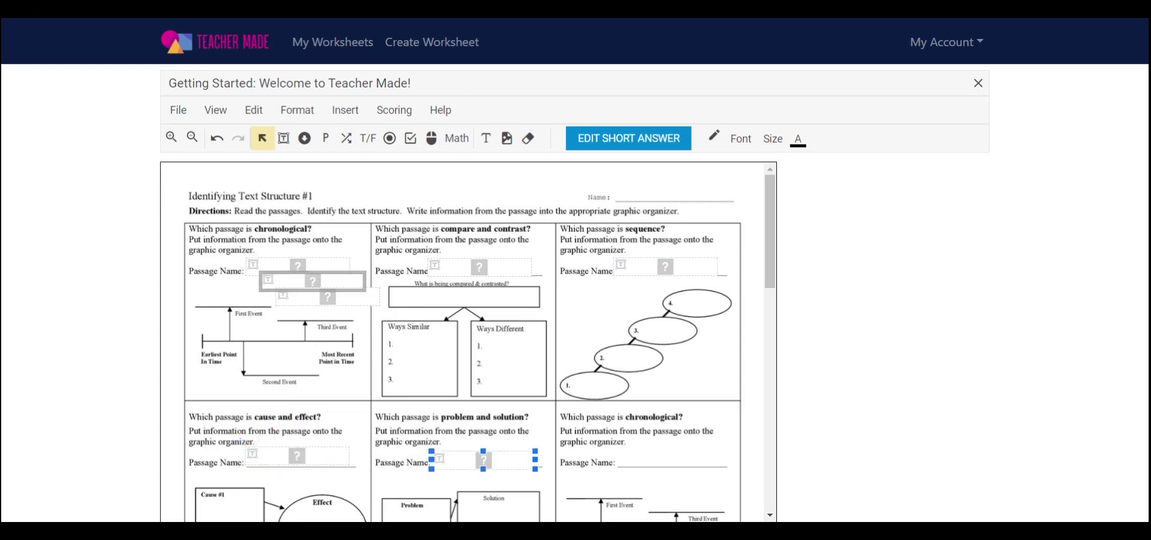
drag(354, 296, 325, 367)
drag(320, 283, 507, 367)
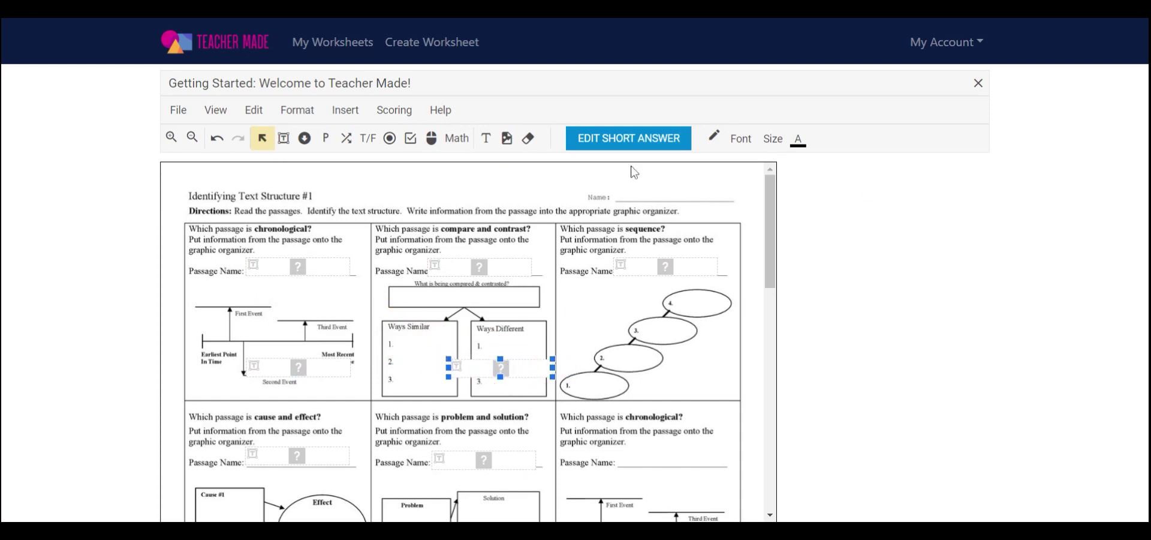
click(481, 264)
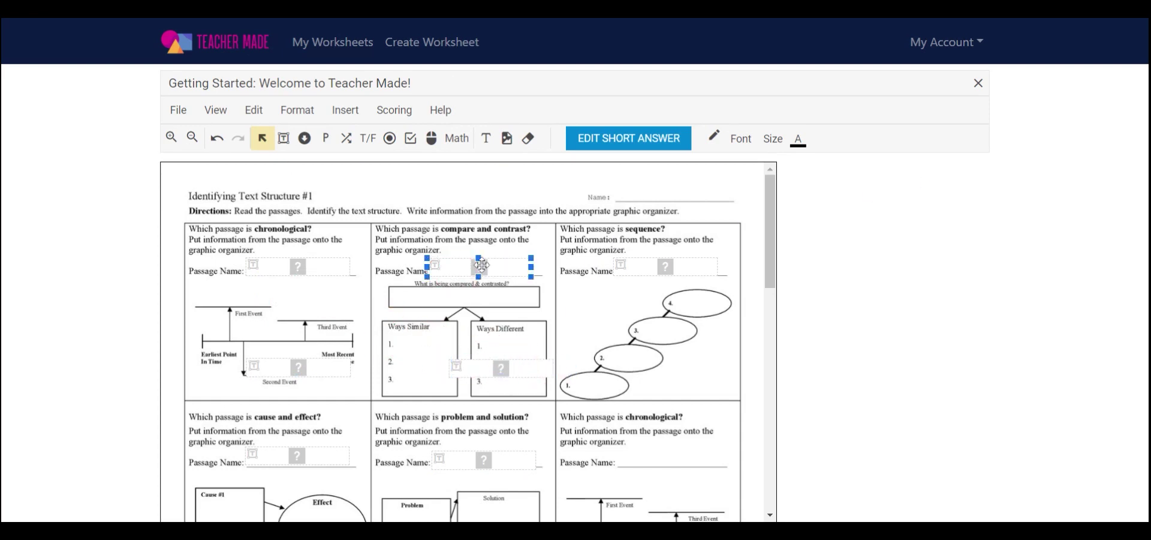
Score the compare-and-contrast Passage Name box at 6 points with correct answer 'Correct Answer Here'.
click(649, 148)
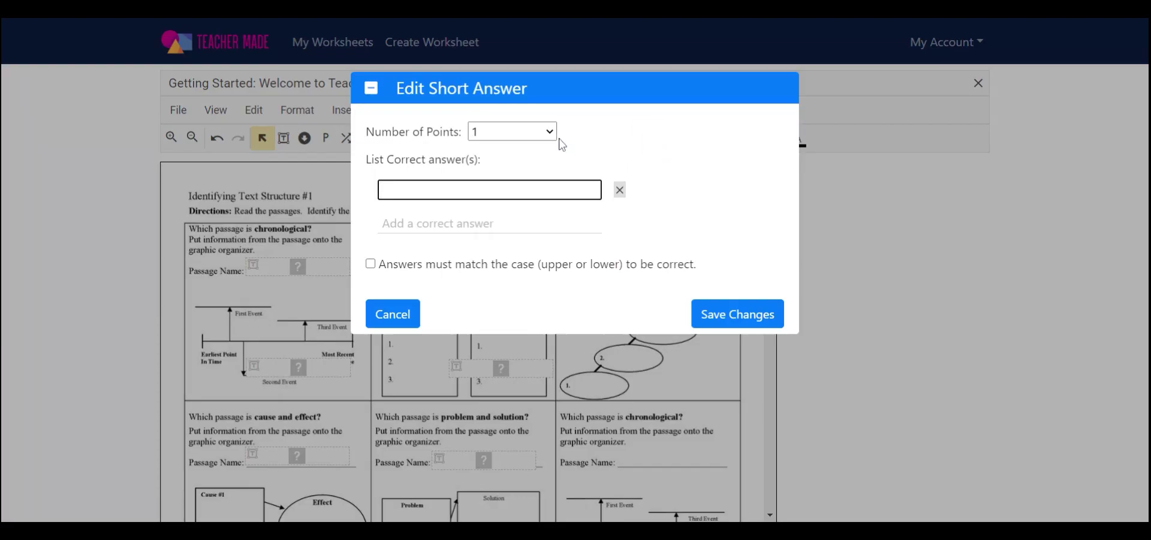
click(542, 131)
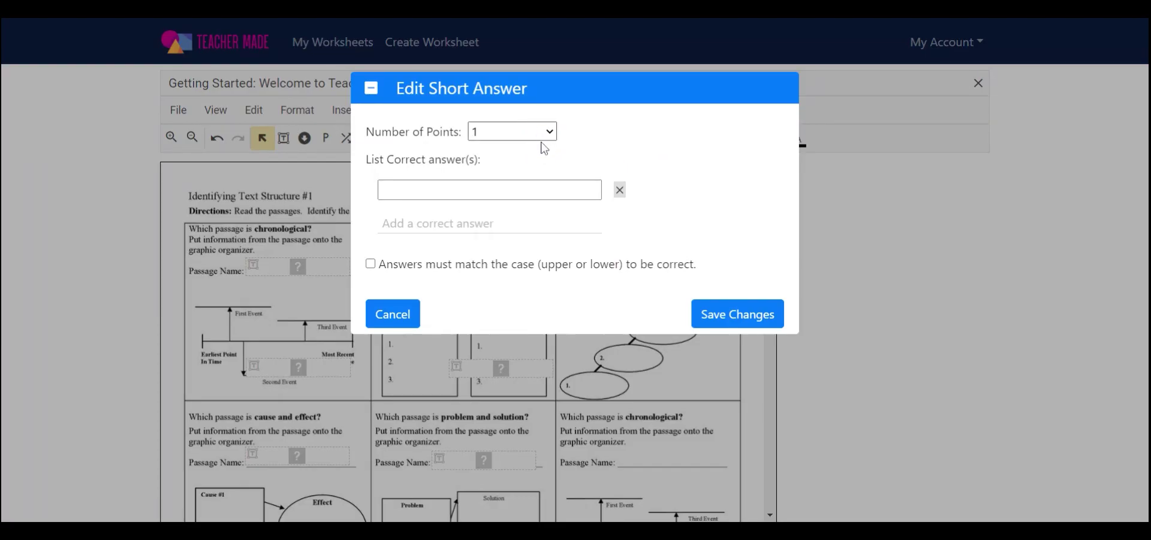
key(6)
click(463, 189)
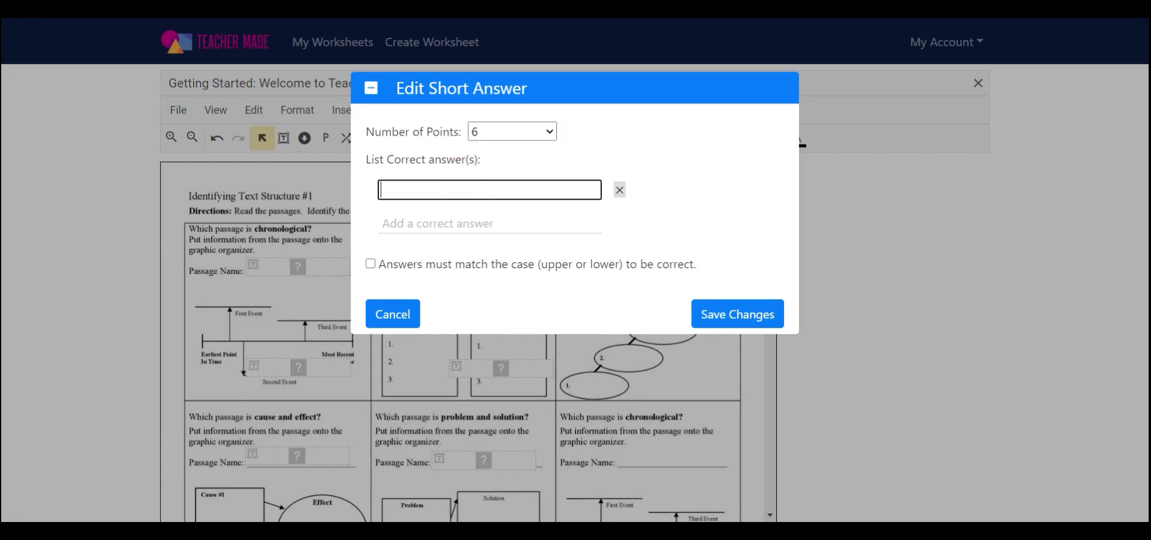
text(Correct Answer Here)
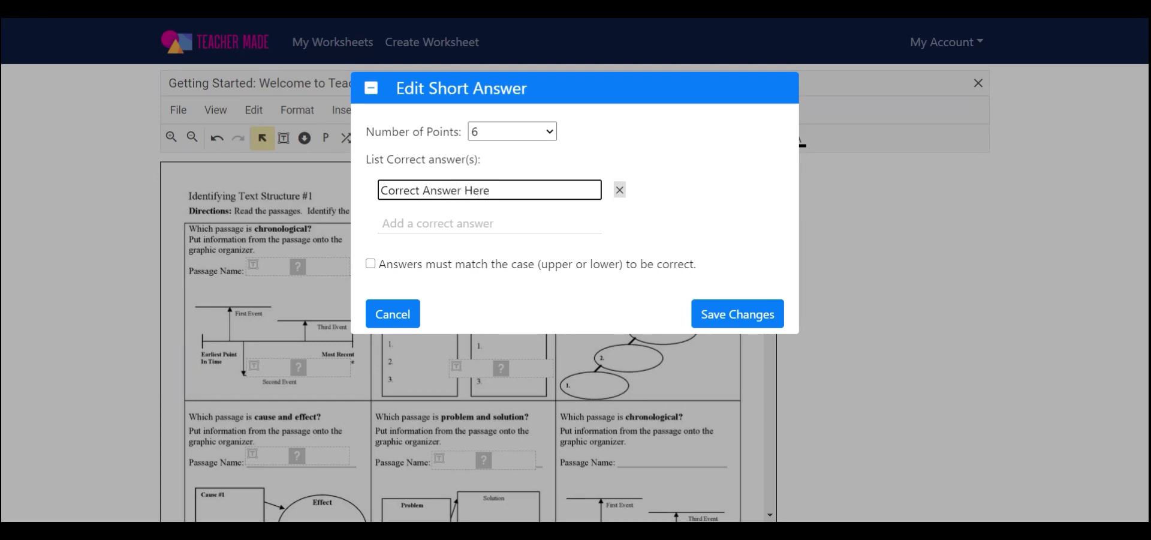
click(760, 312)
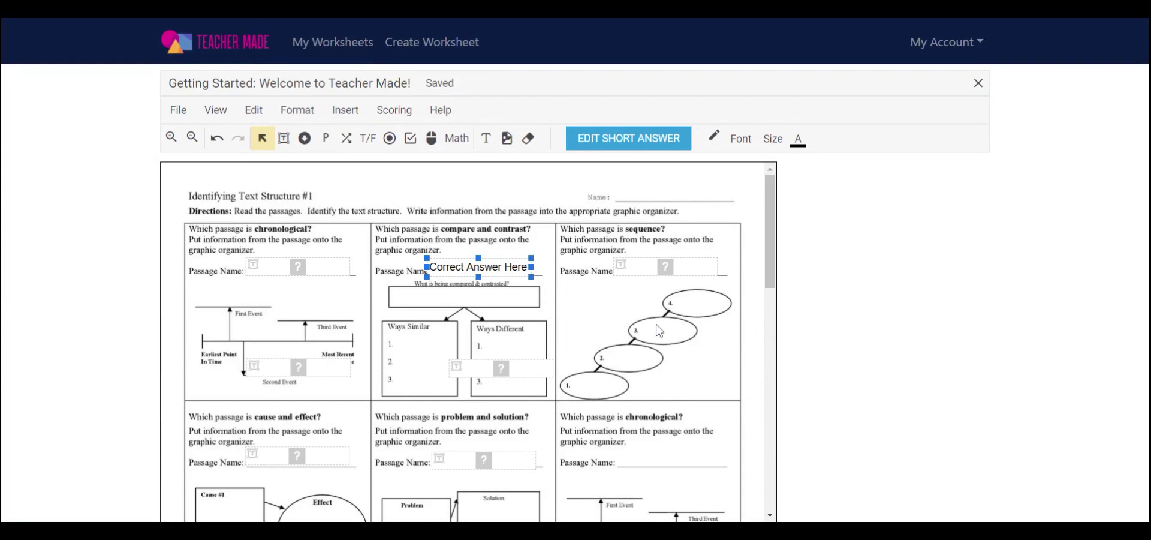
click(639, 263)
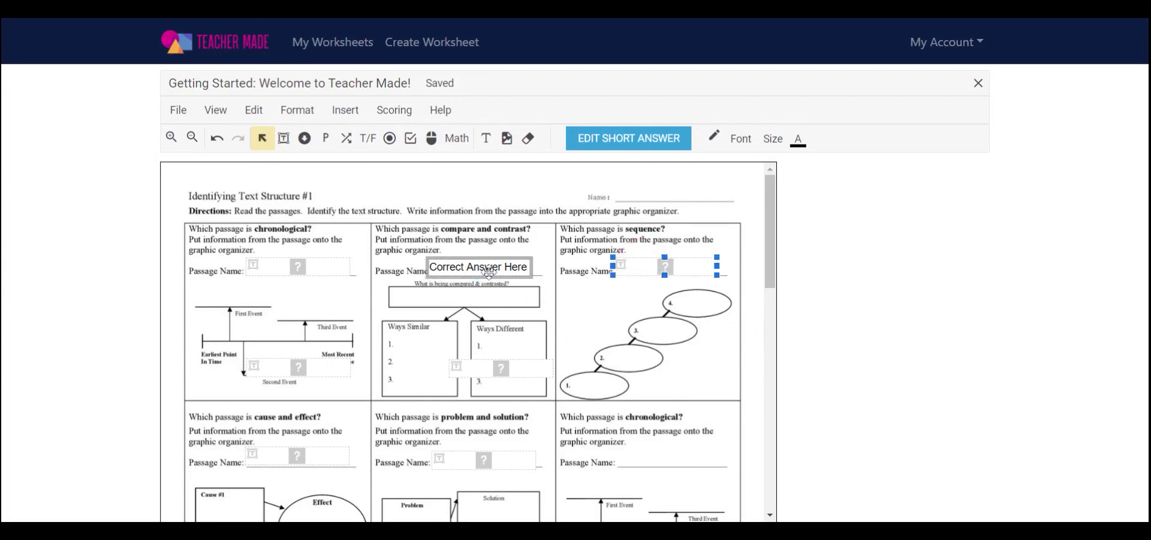
click(338, 274)
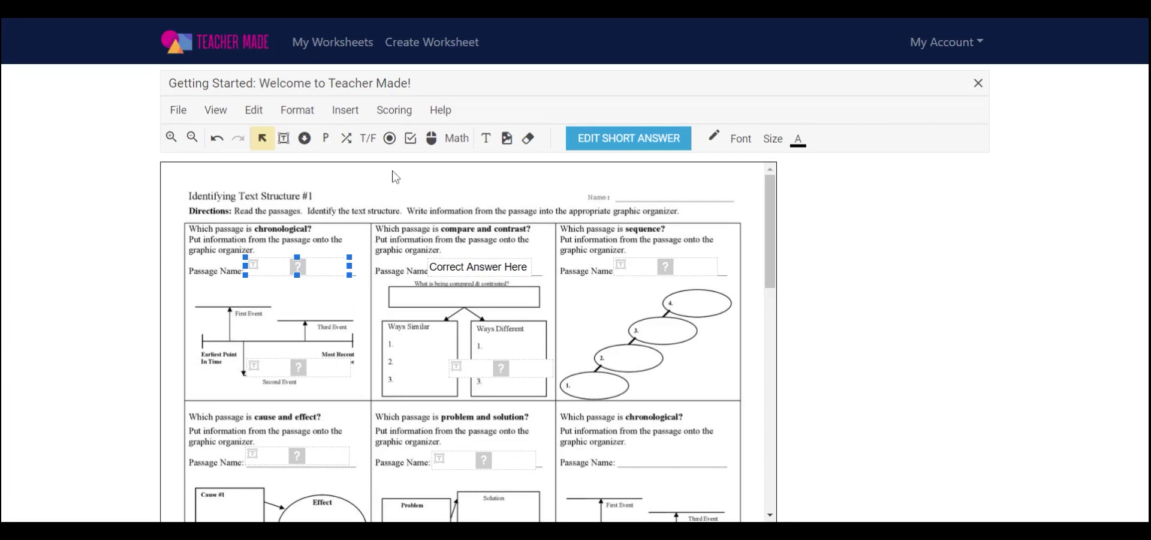
Return to My Worksheets and open the Actions menu for the new worksheet.
click(343, 43)
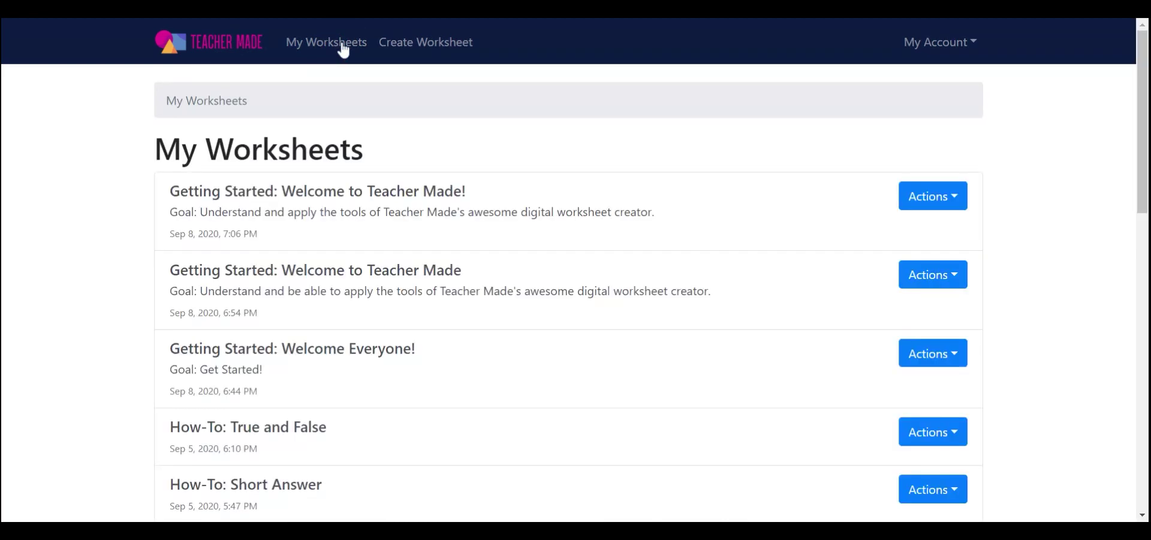
click(944, 206)
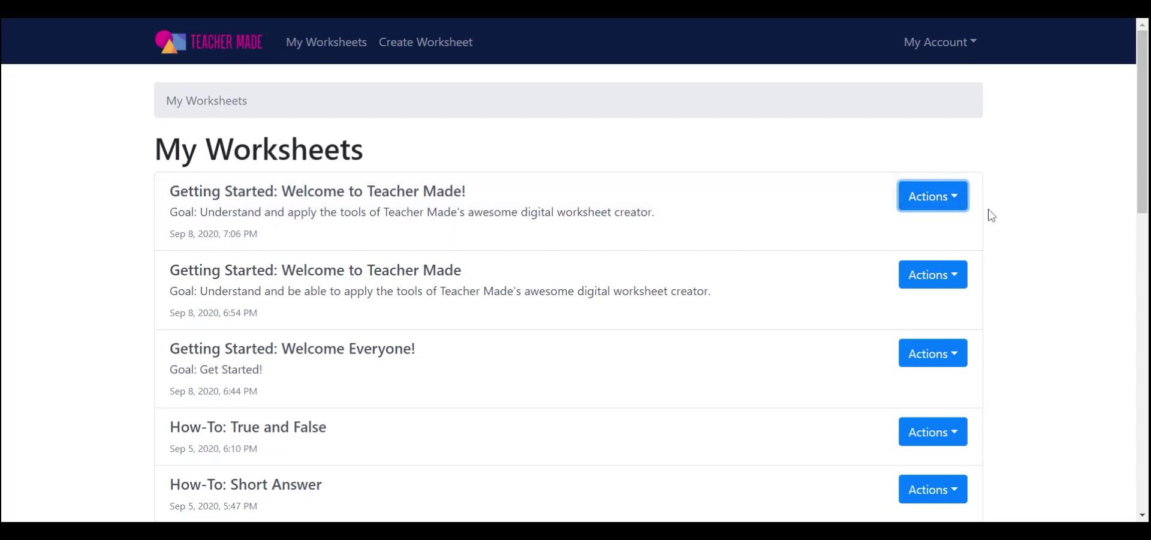
click(929, 204)
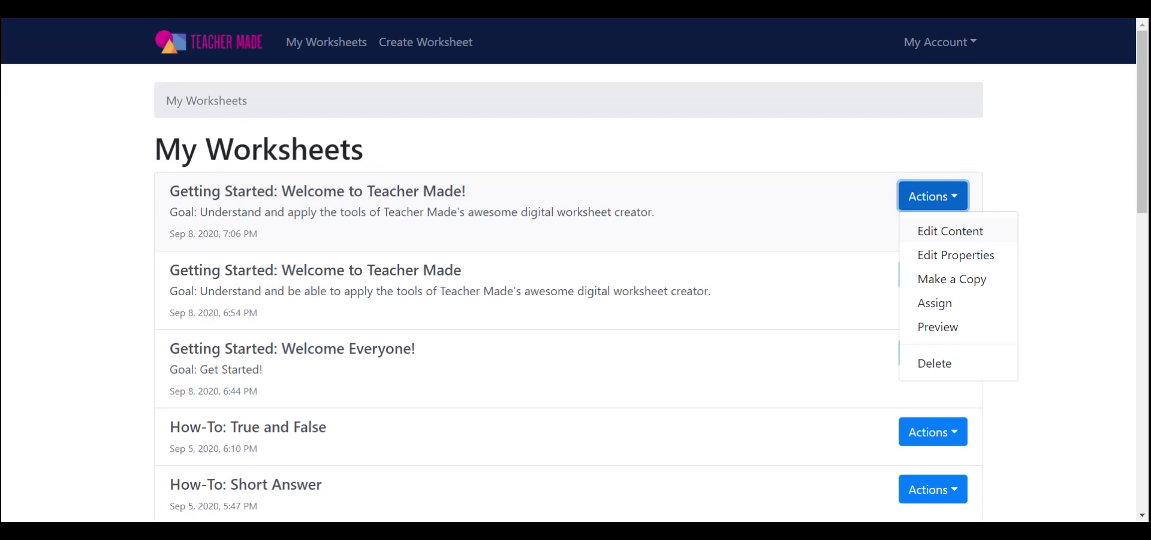
Choose Assign to open the Assign Worksheet form for 'Getting Started: Welcome to Teacher Made!'.
click(950, 309)
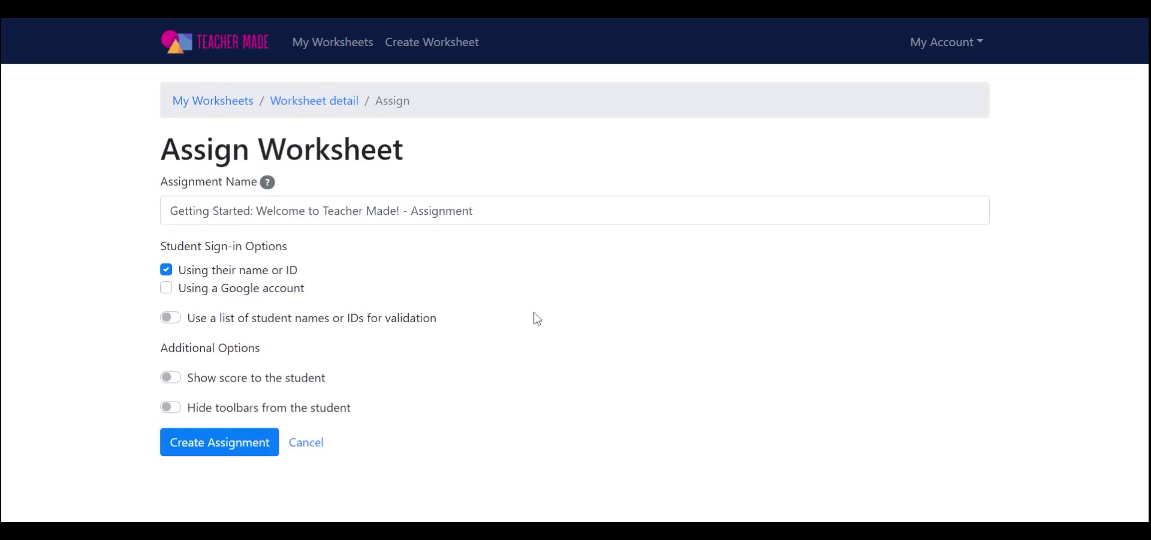